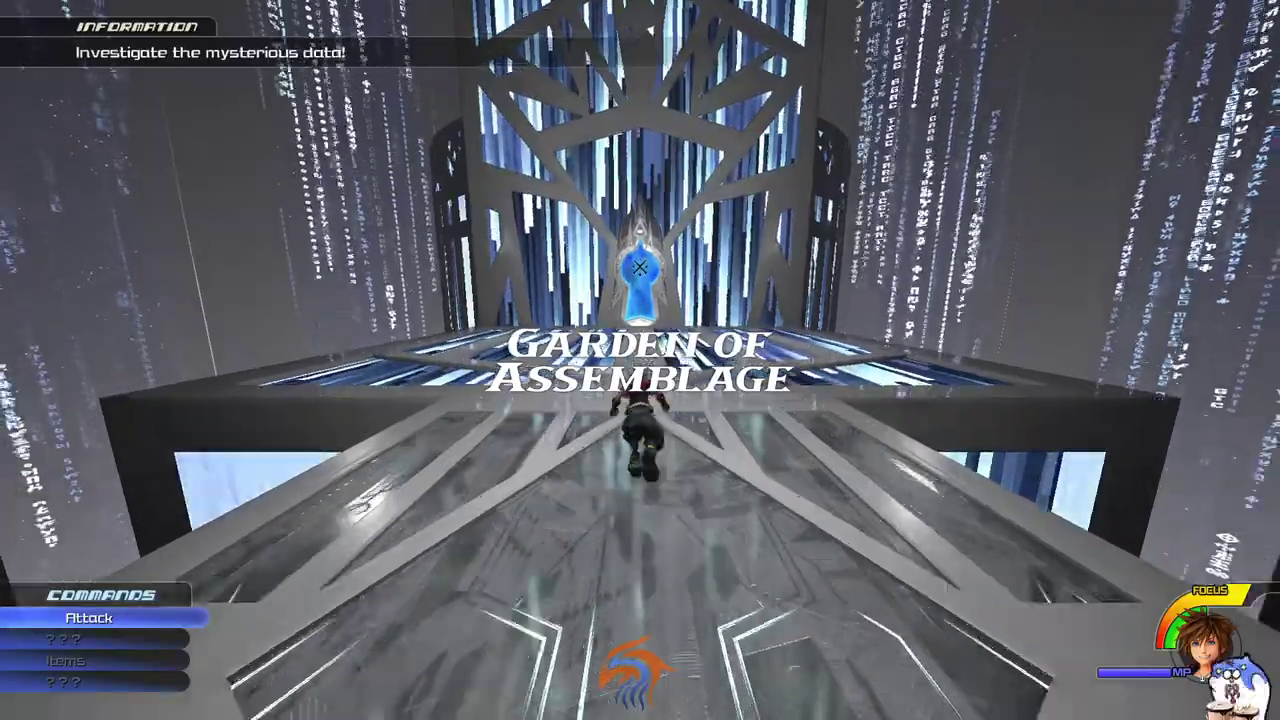
# Run the character up to the blue keyhole portal in the Garden of Assemblage
pyautogui.press('w')
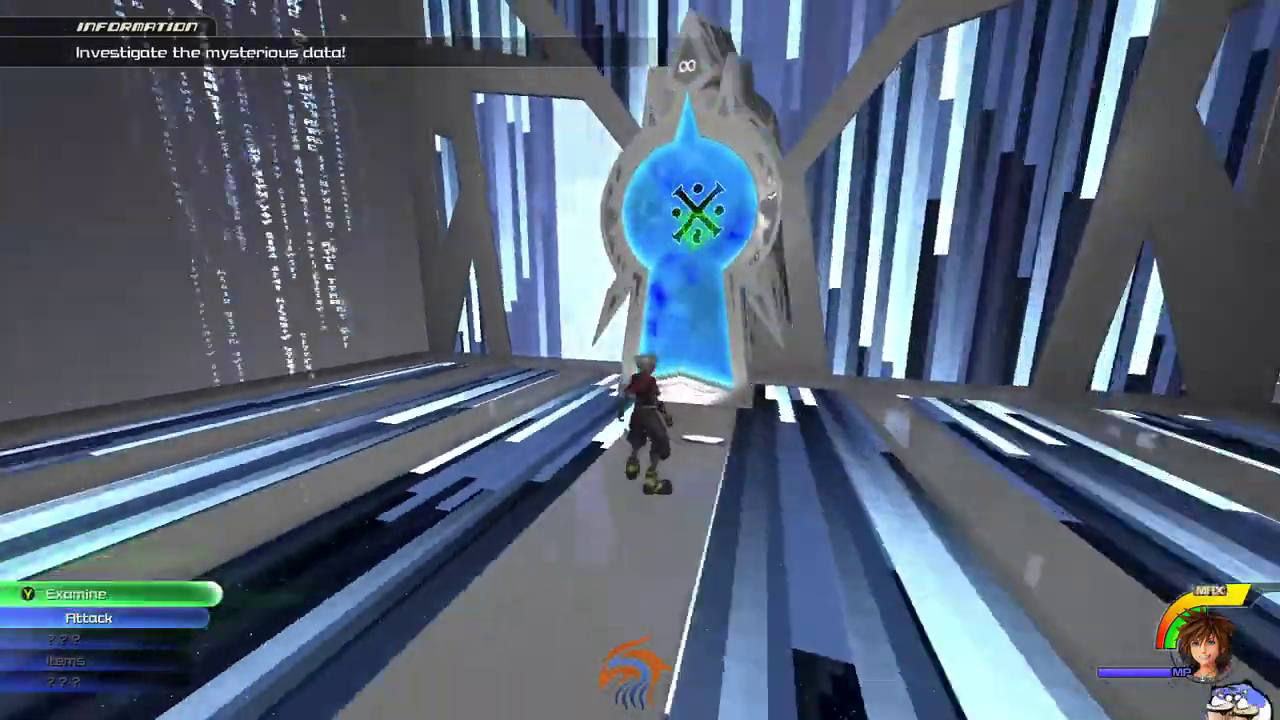
pyautogui.press('w')
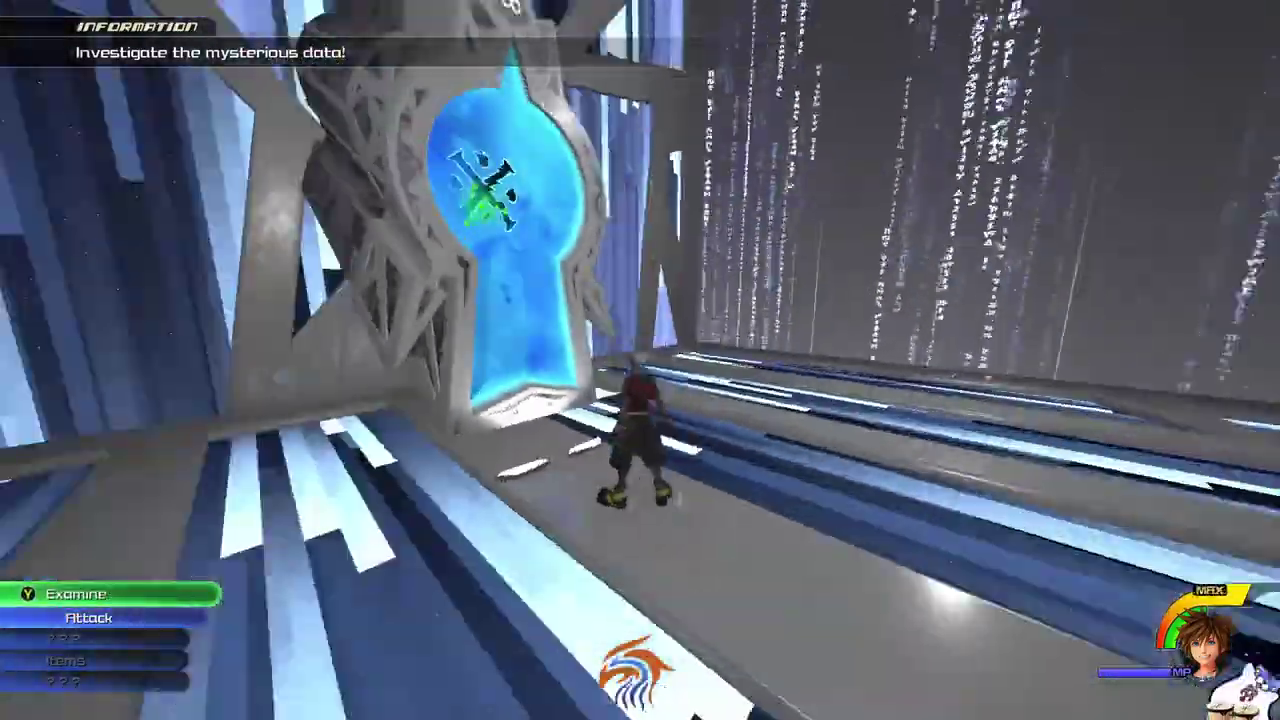
pyautogui.press('w')
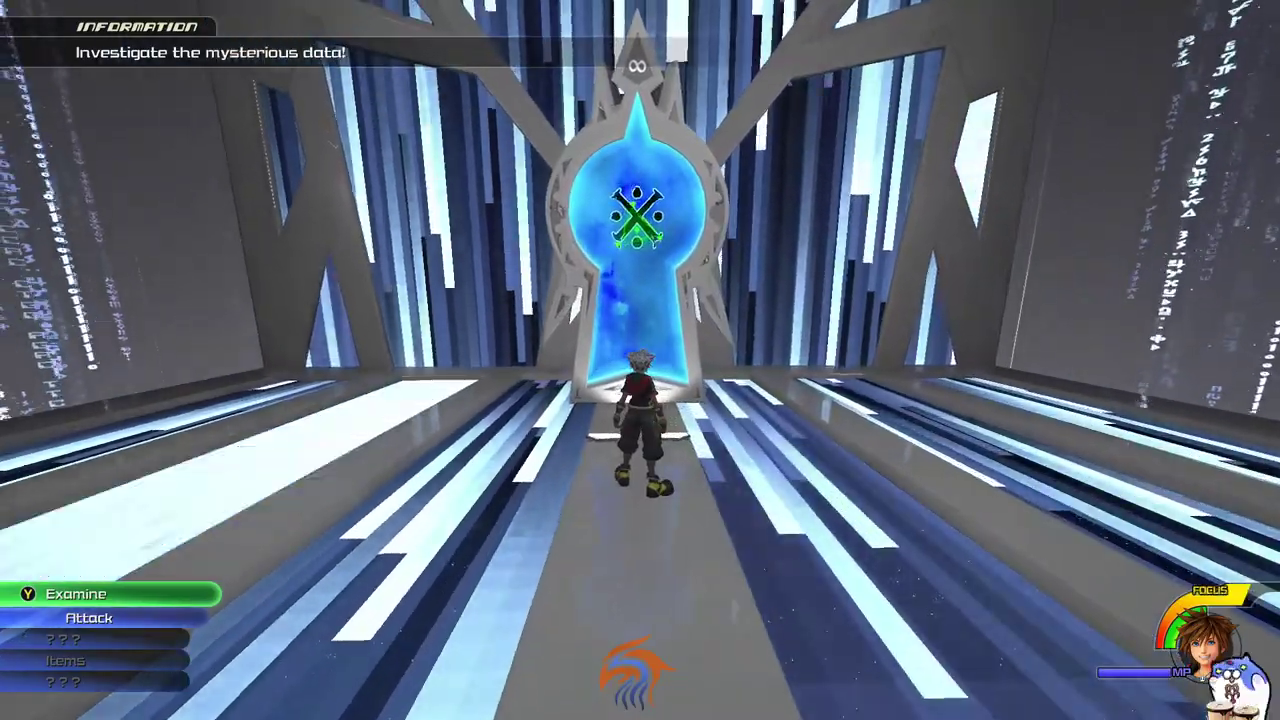
pyautogui.press('w')
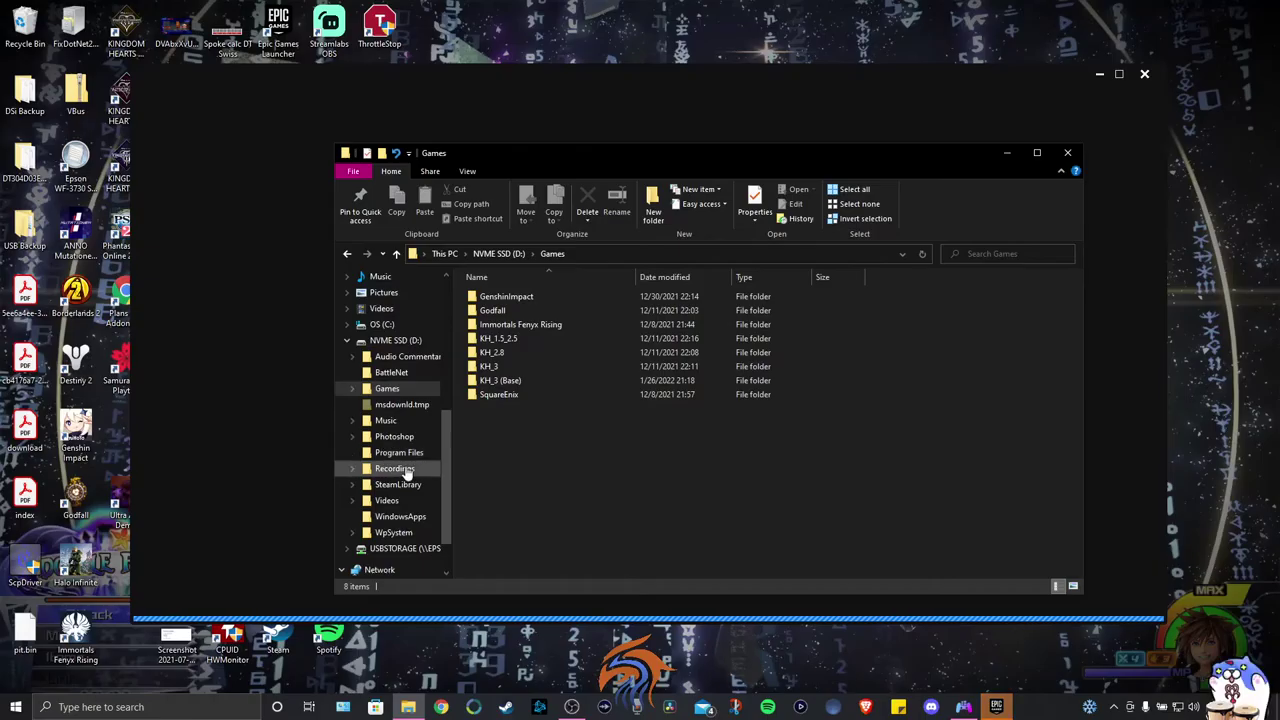
# Switch to File Explorer and open the KINGDOM HEARTS III (Base Game) folder in Documents
pyautogui.scroll(2, 395, 390)
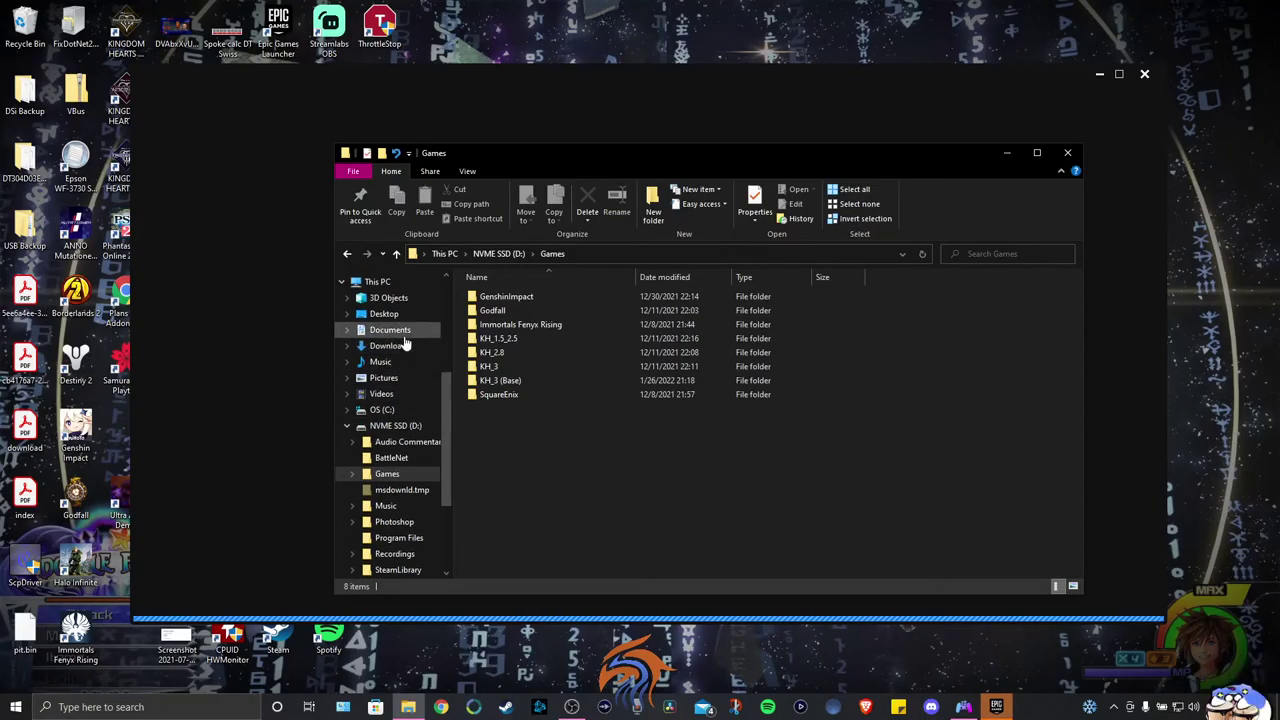
pyautogui.click(390, 330)
pyautogui.scroll(-4, 560, 475)
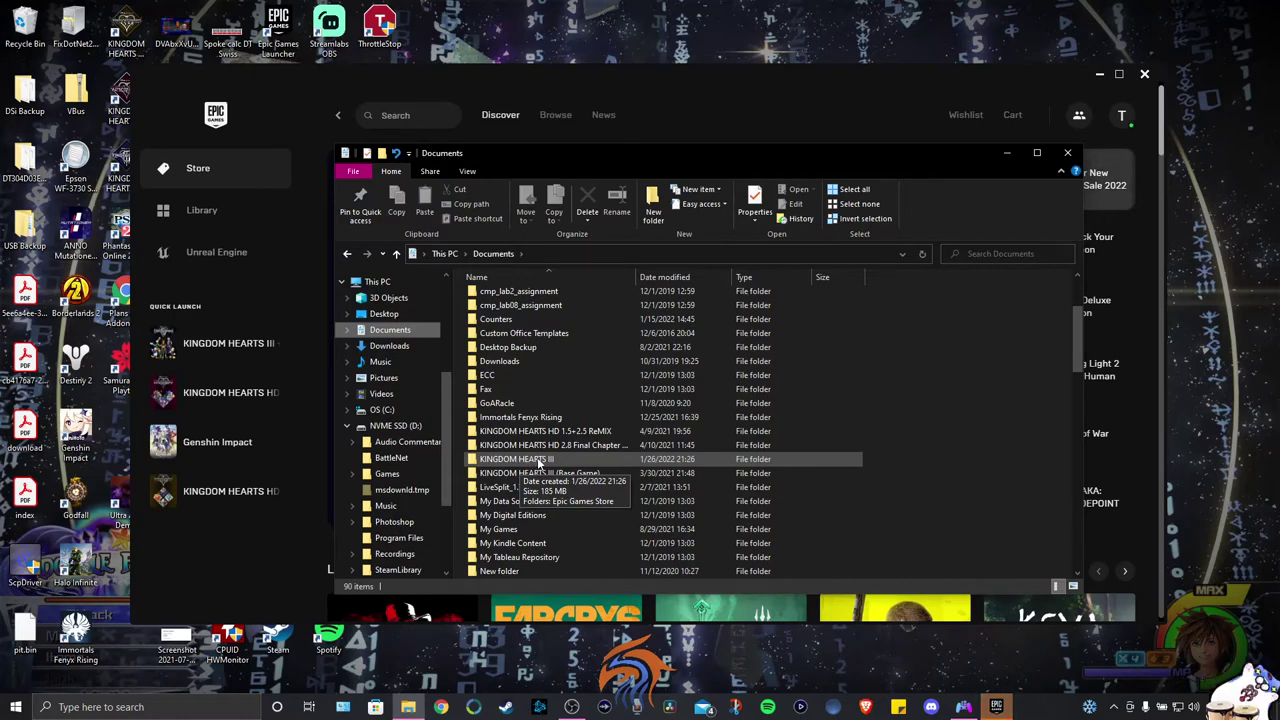
pyautogui.doubleClick(540, 474)
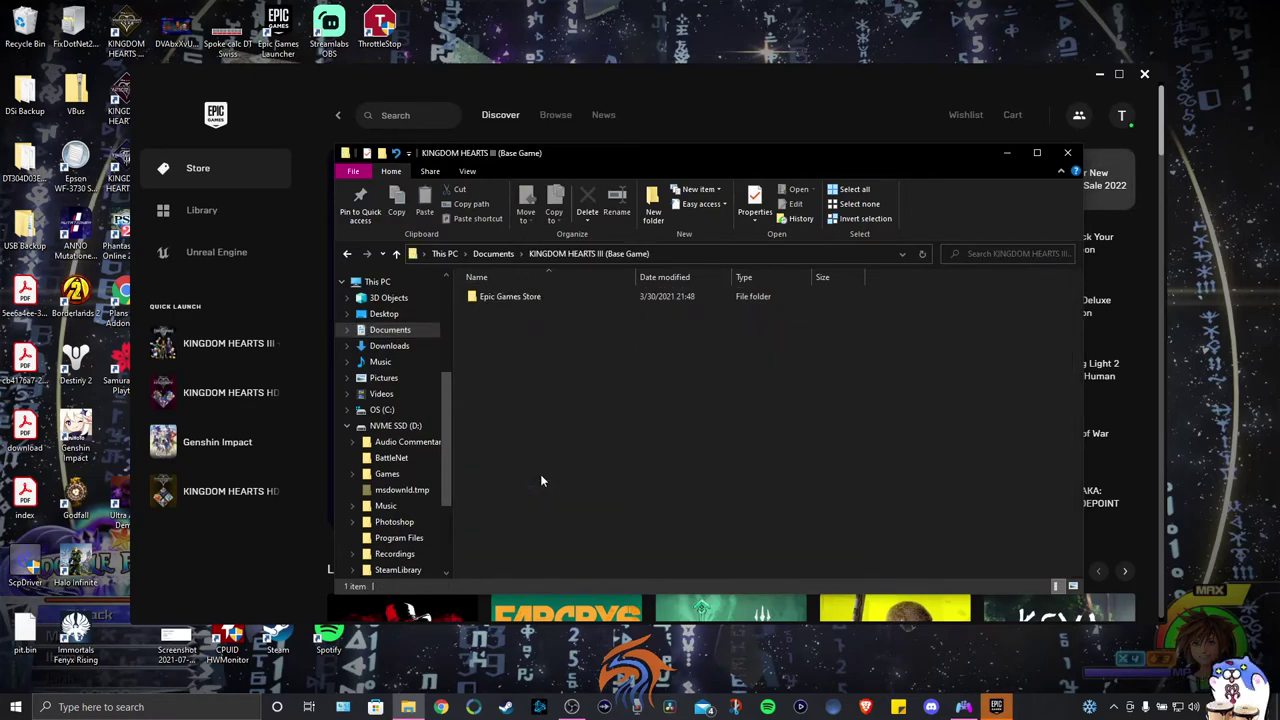
# Browse from Epic Games Store through the account ID folder, SaveGames and ALL BACKUPS to BG-APC Saves, and return to Documents
pyautogui.doubleClick(524, 298)
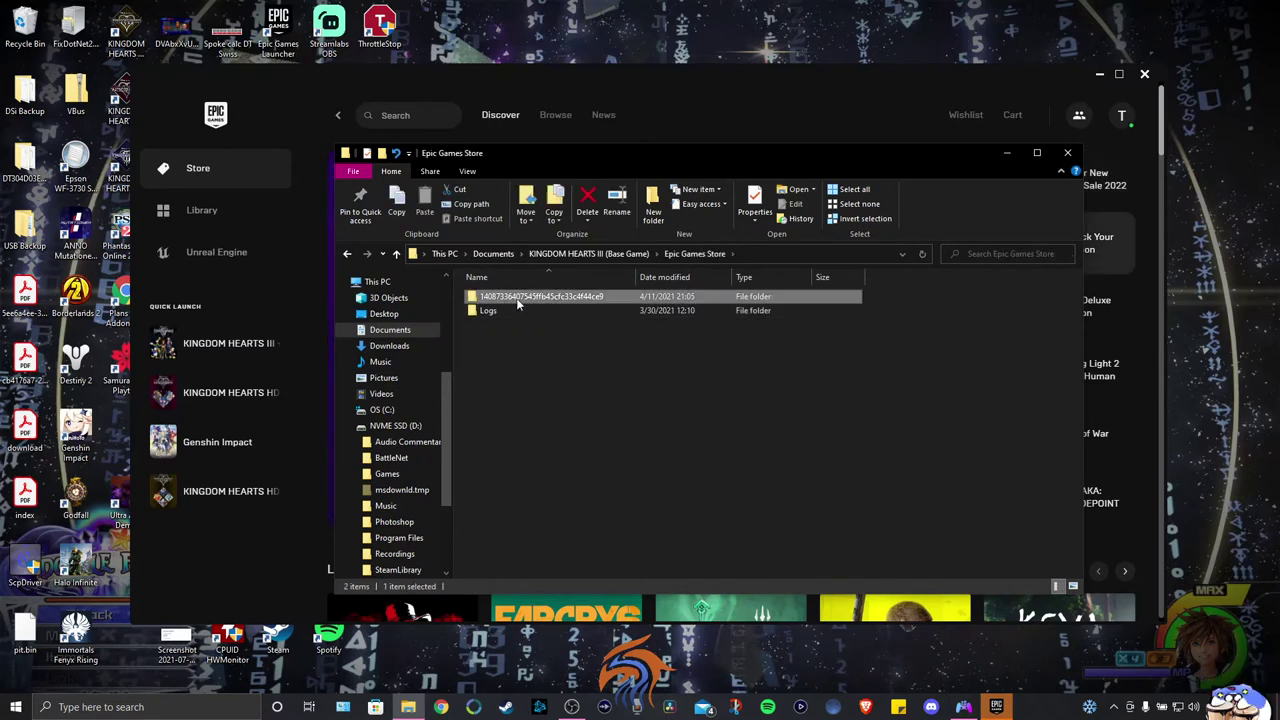
pyautogui.doubleClick(522, 297)
pyautogui.doubleClick(500, 325)
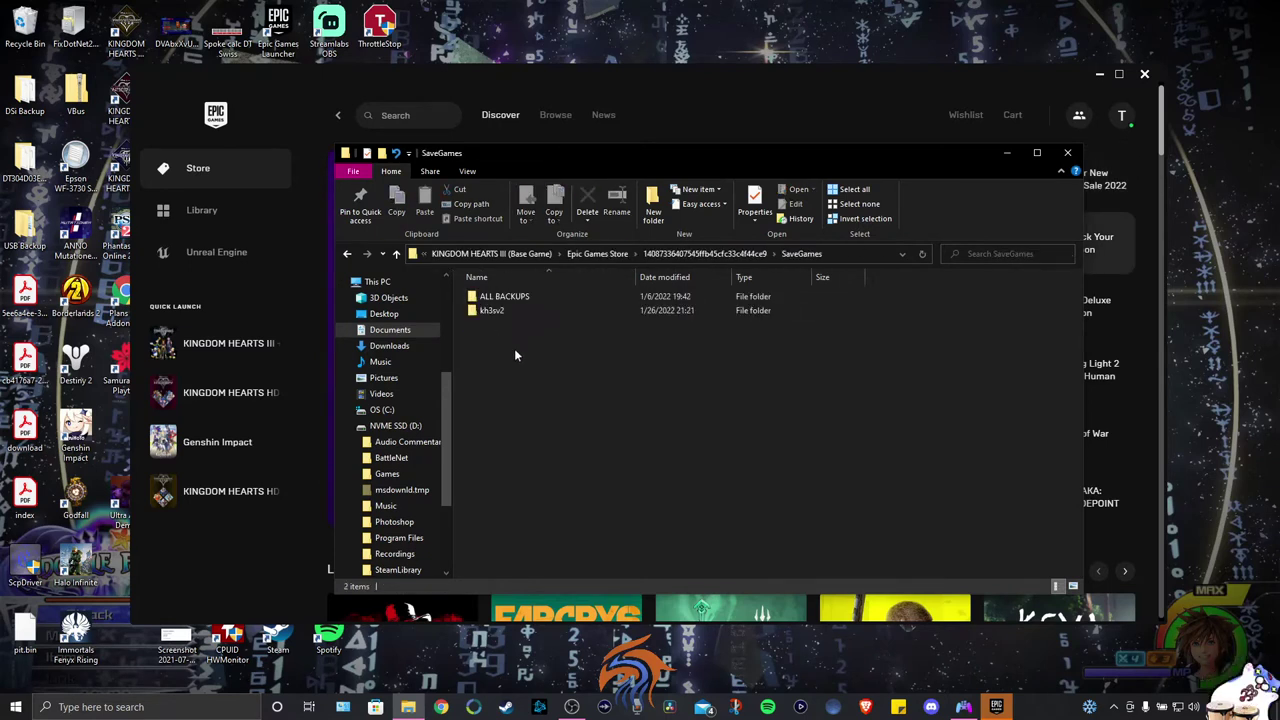
pyautogui.doubleClick(507, 300)
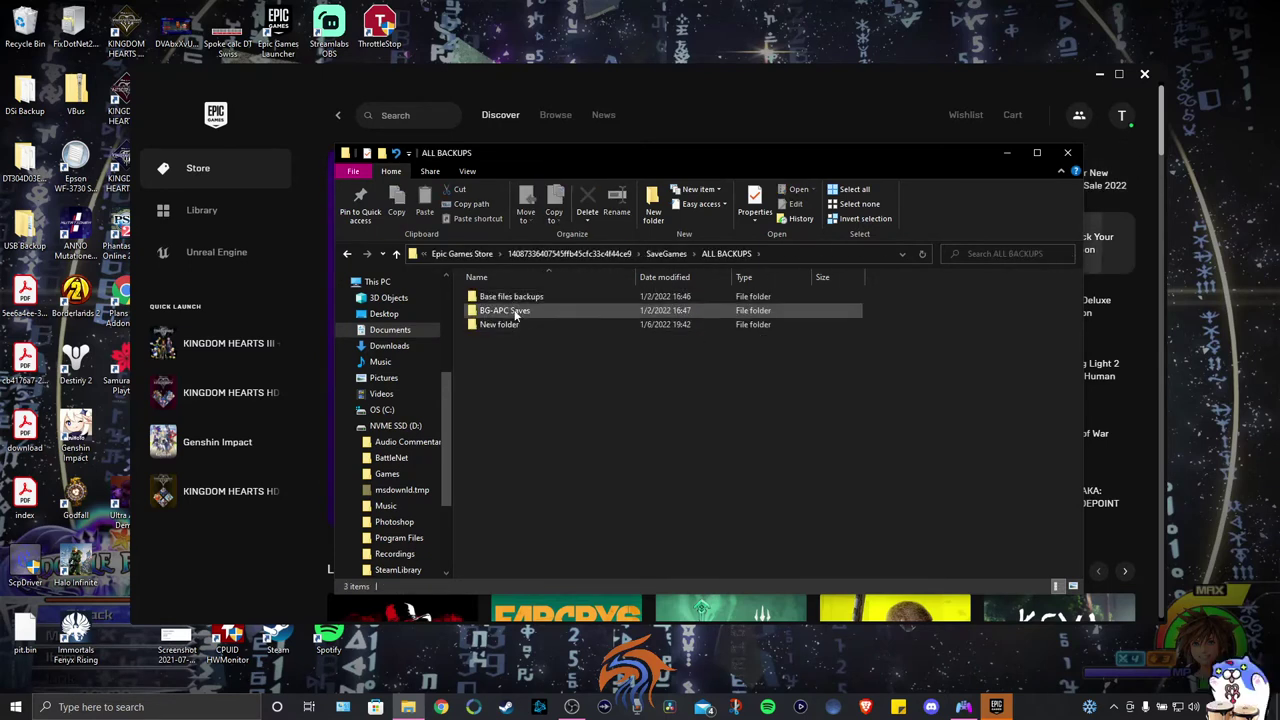
pyautogui.doubleClick(514, 312)
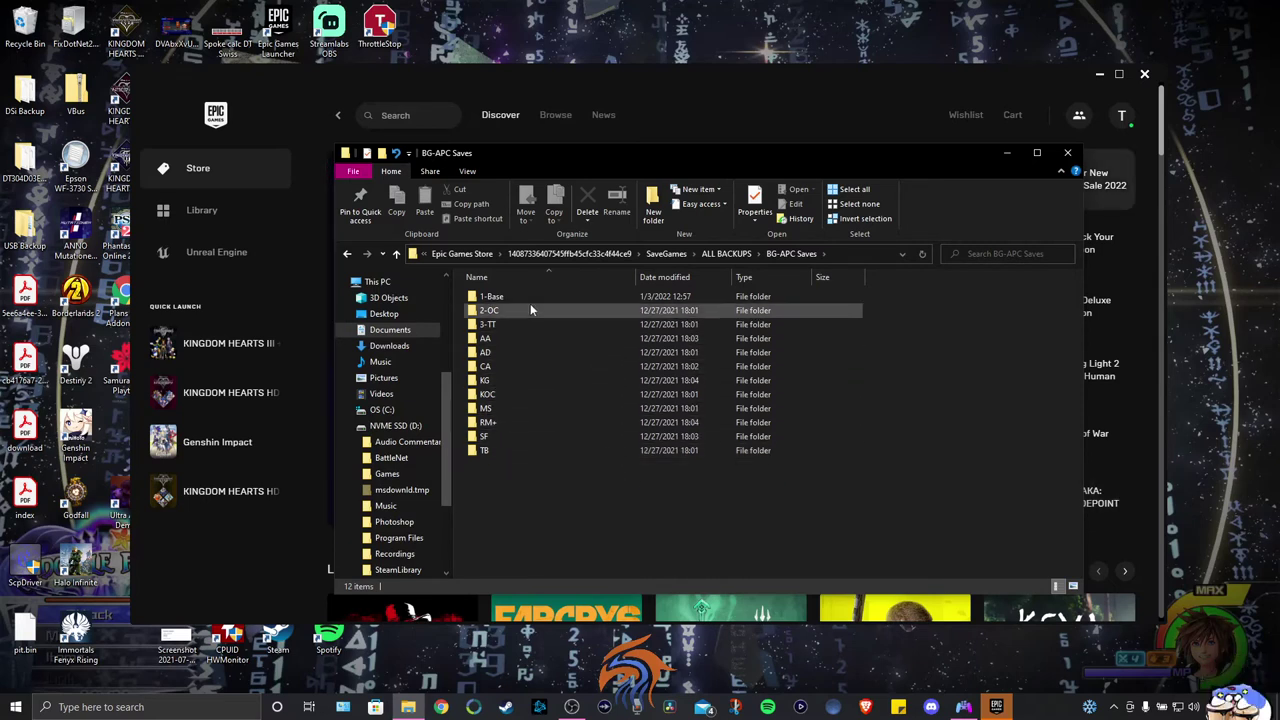
pyautogui.click(484, 255)
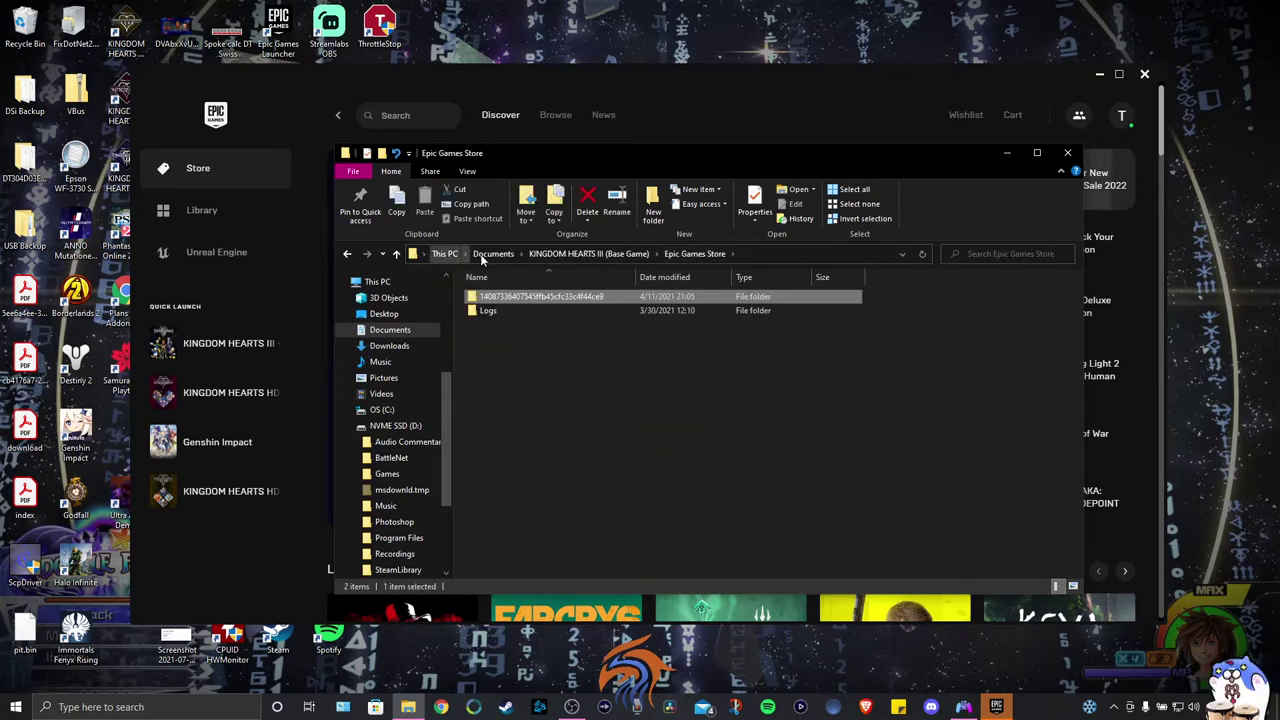
pyautogui.click(493, 254)
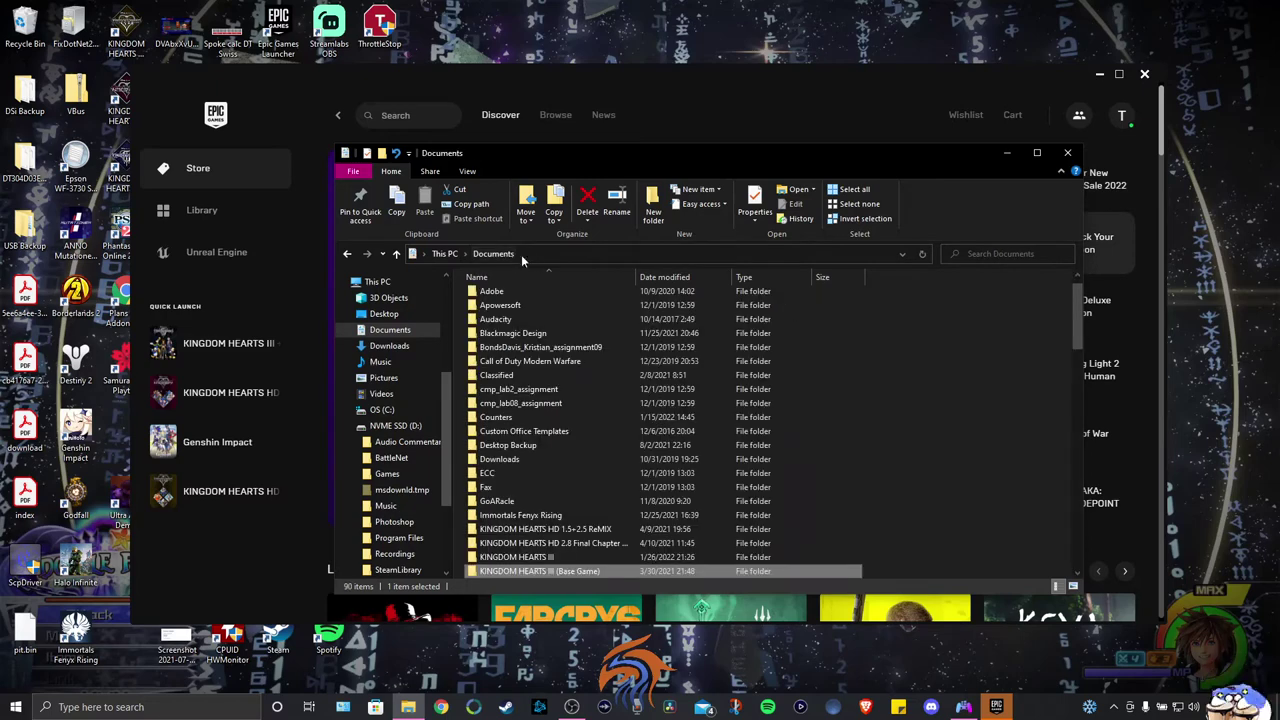
pyautogui.rightClick(534, 571)
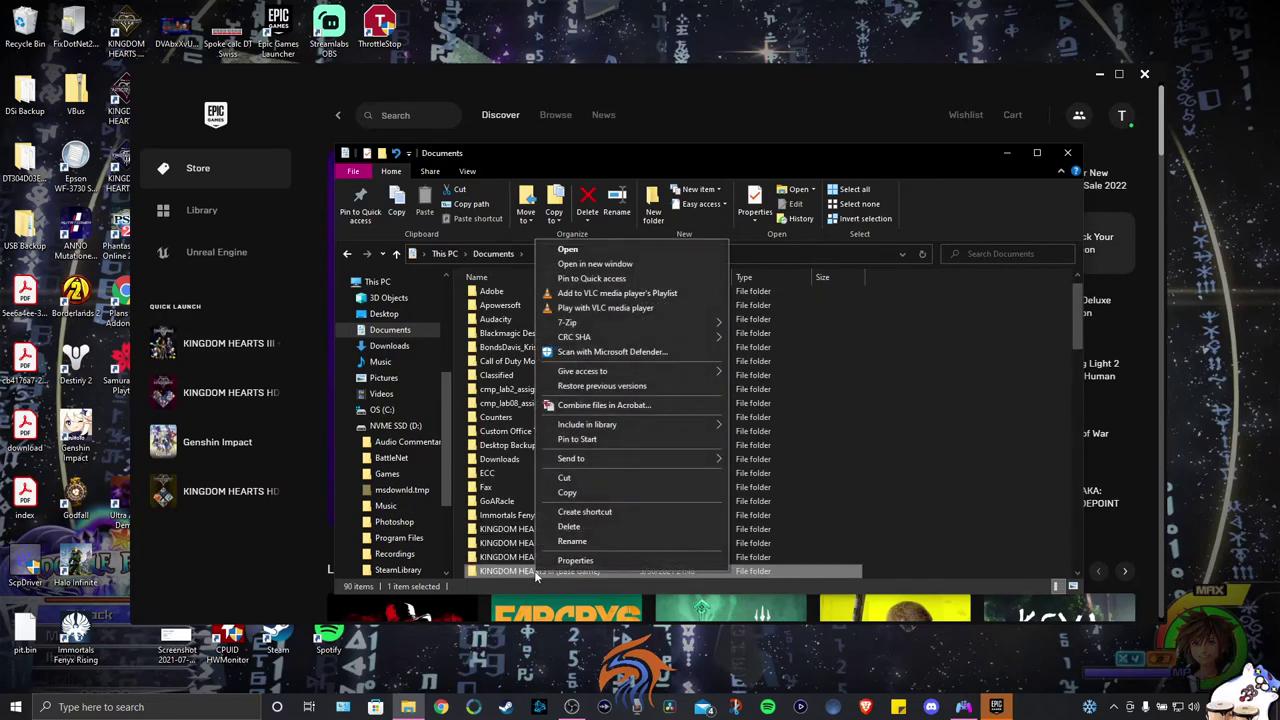
pyautogui.click(596, 492)
pyautogui.scroll(-2, 556, 490)
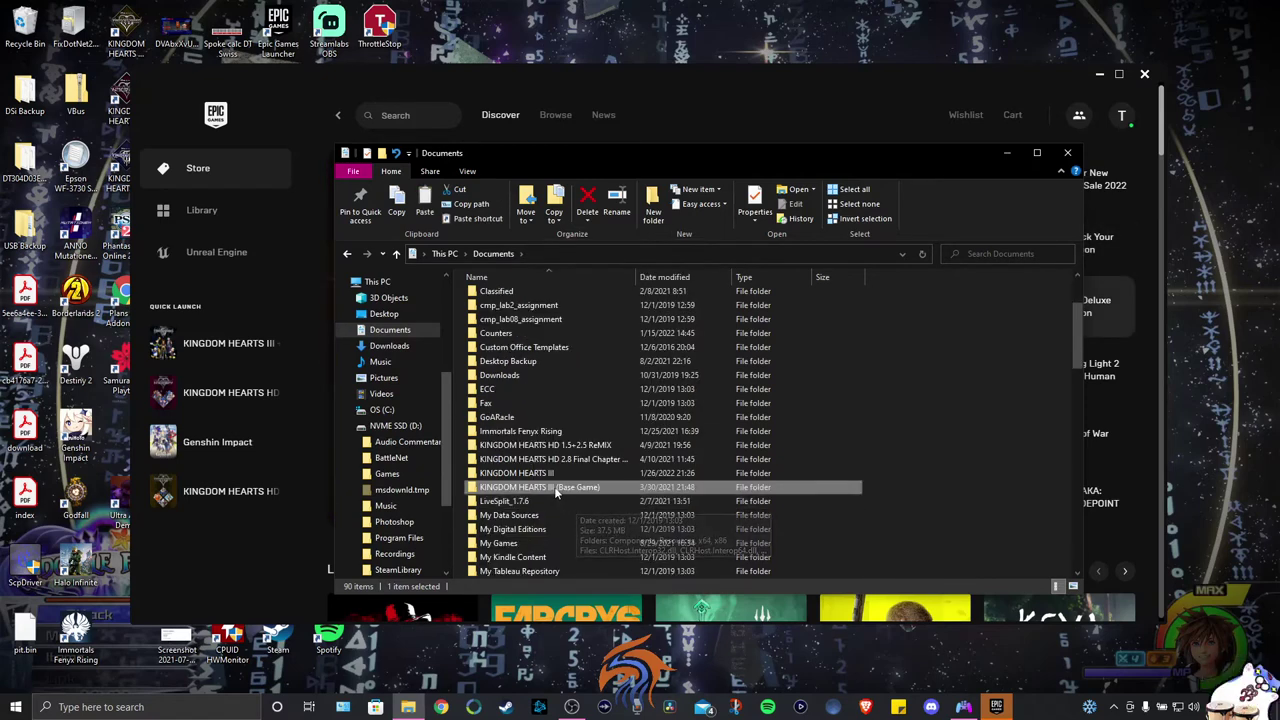
pyautogui.rightClick(556, 490)
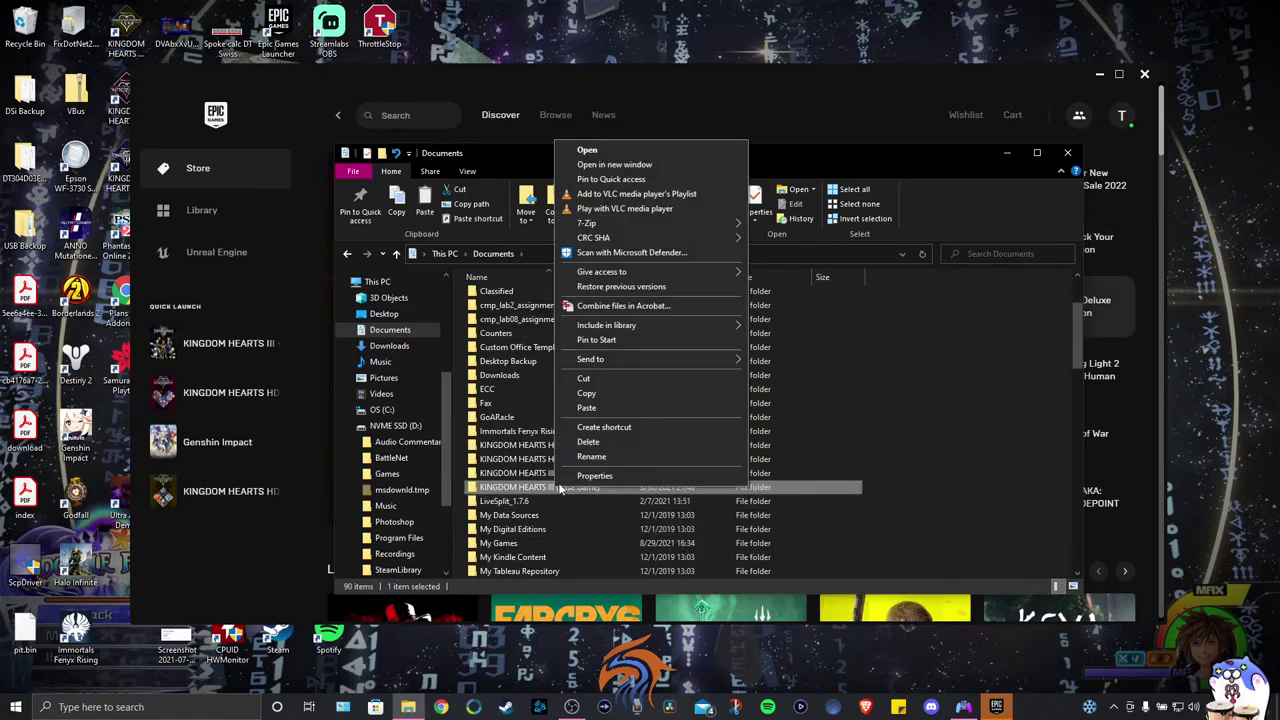
pyautogui.click(588, 407)
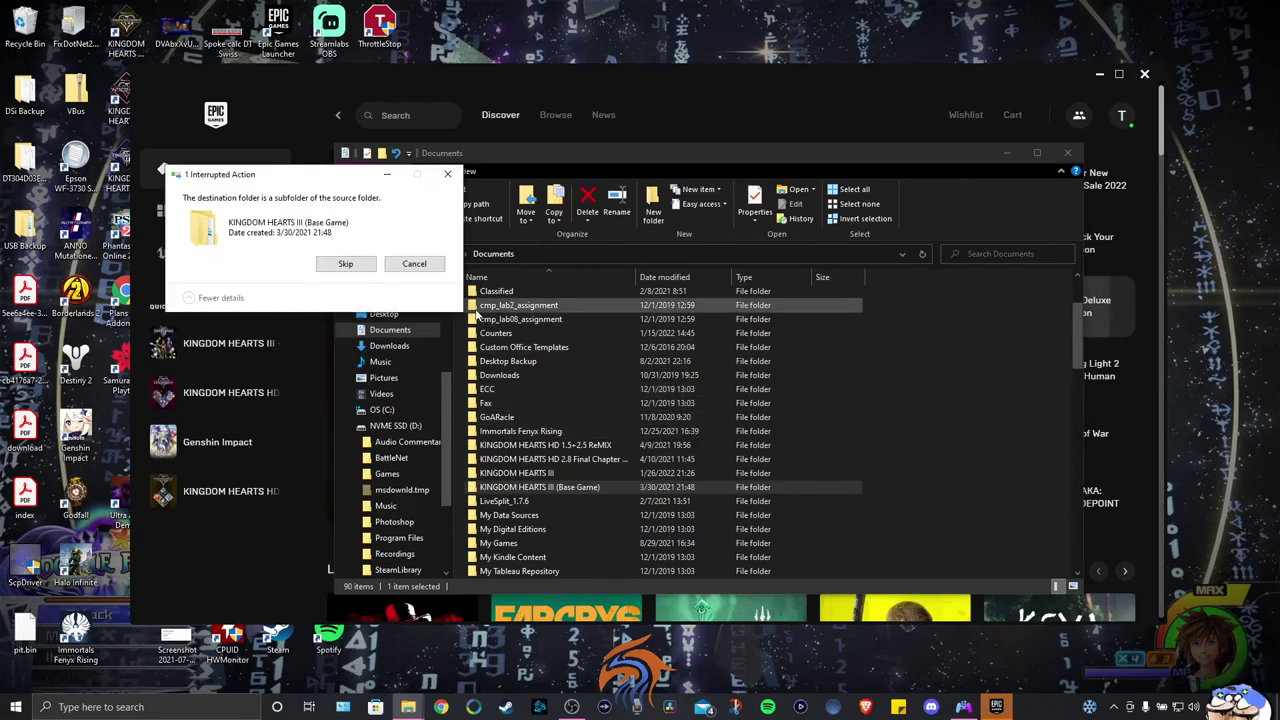
pyautogui.click(414, 266)
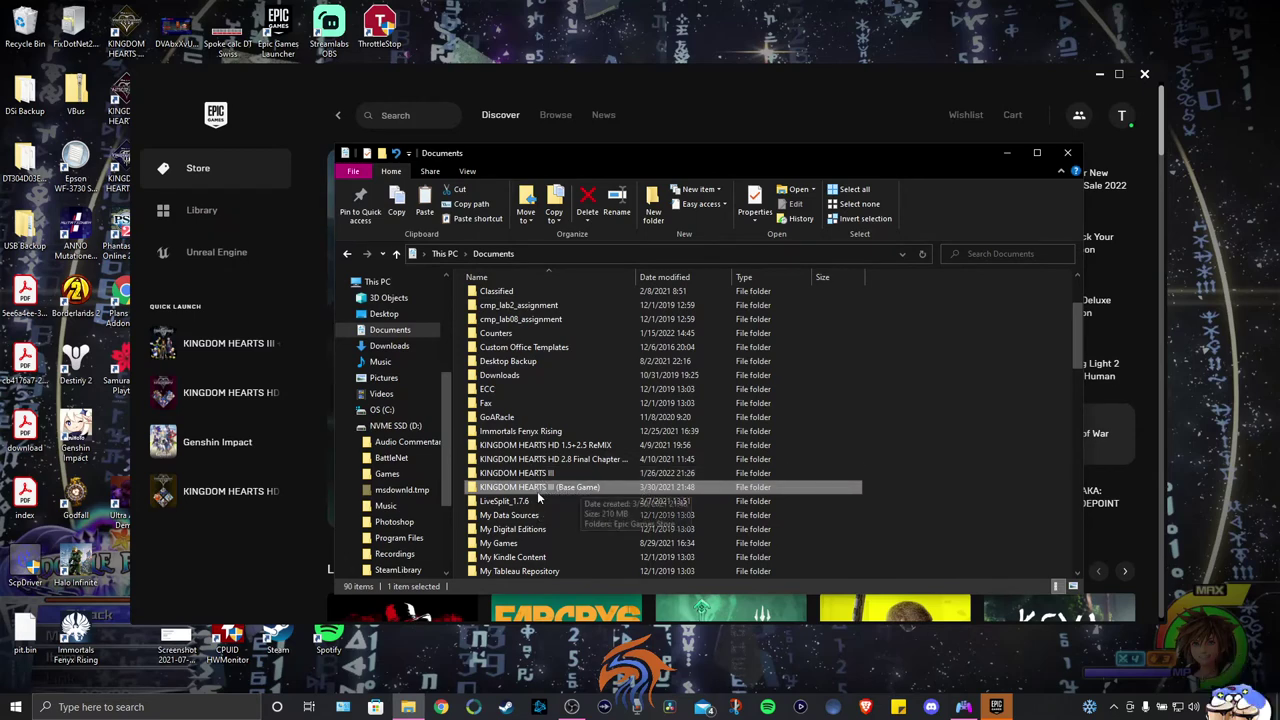
# Duplicate the KINGDOM HEARTS III folder within Documents and check the contents of the copy
pyautogui.rightClick(551, 476)
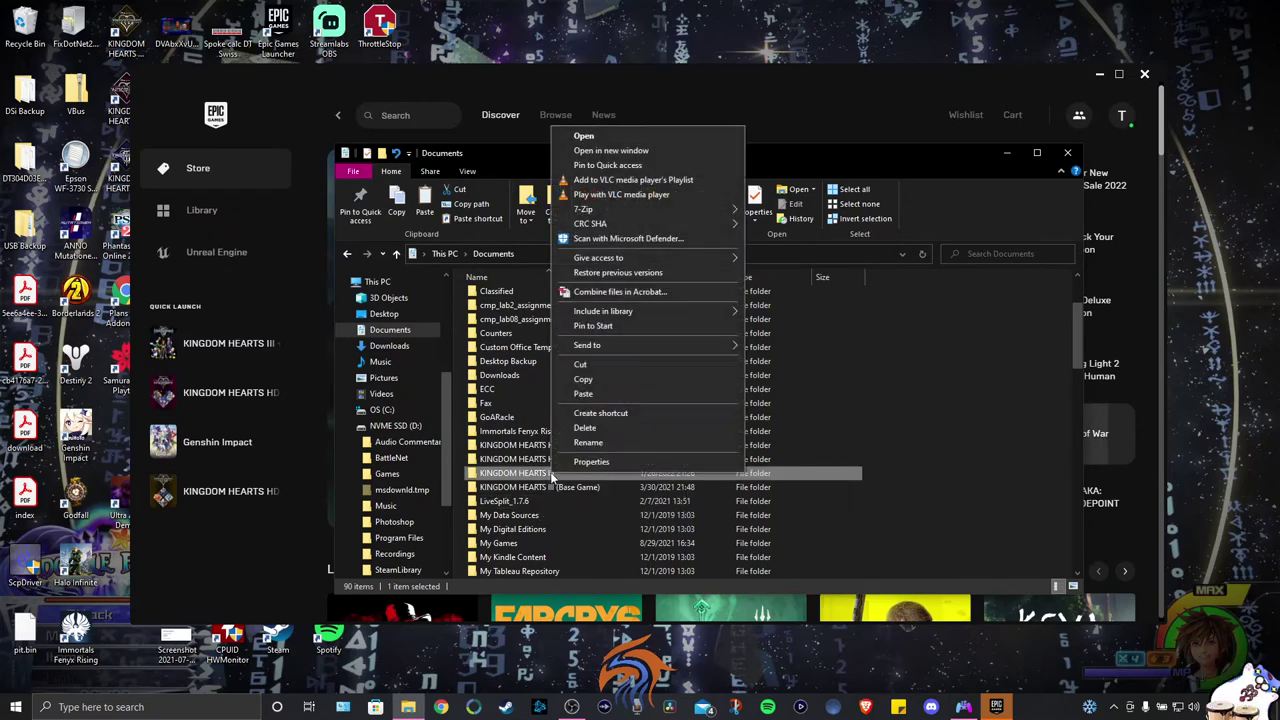
pyautogui.click(583, 379)
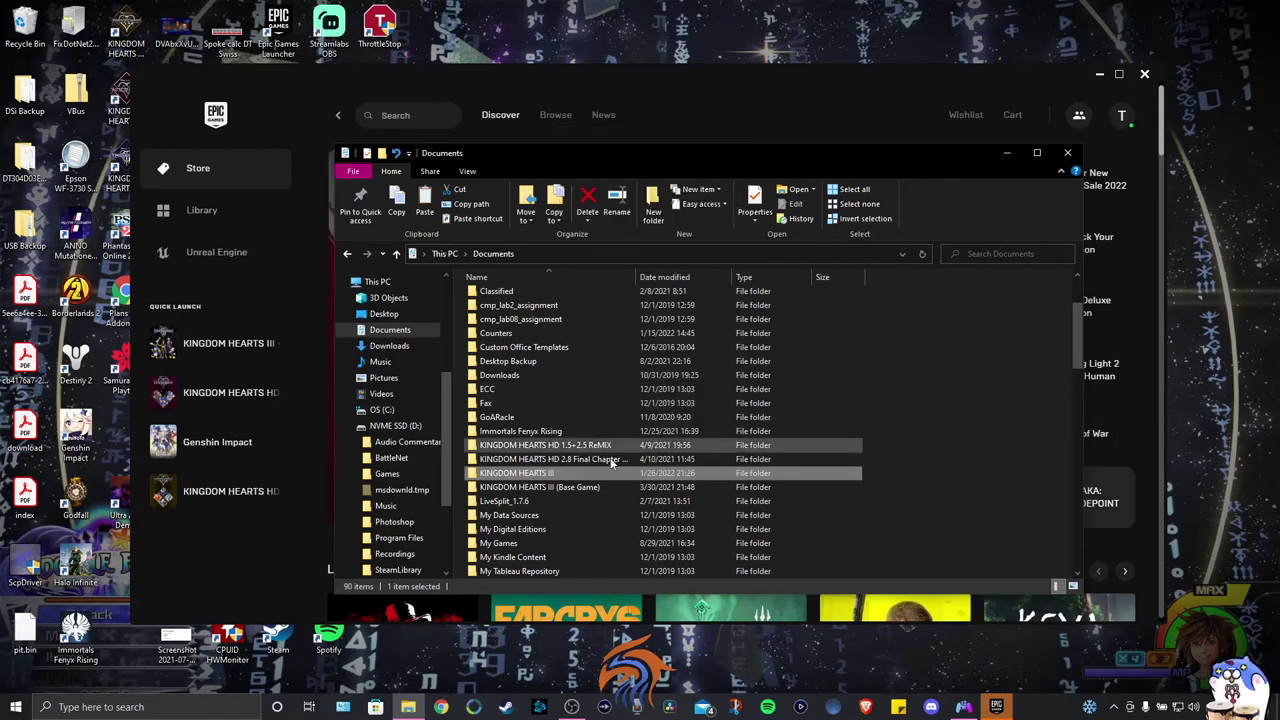
pyautogui.rightClick(841, 476)
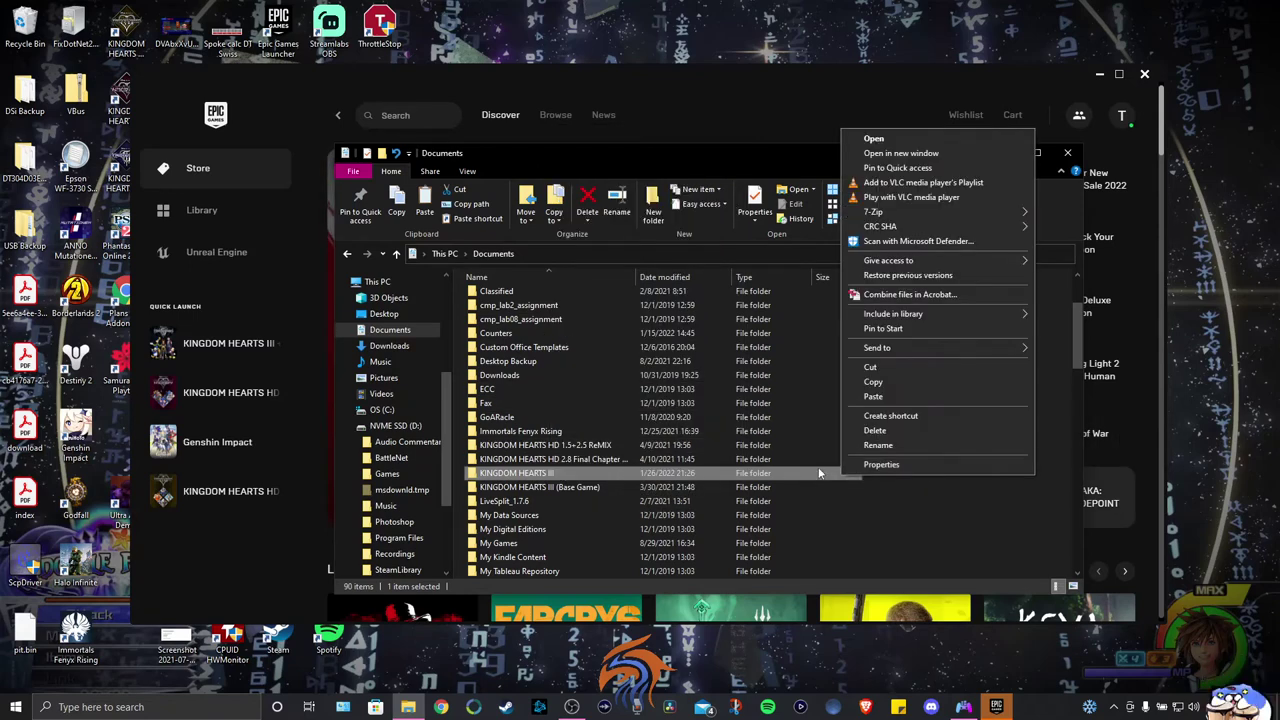
pyautogui.click(906, 399)
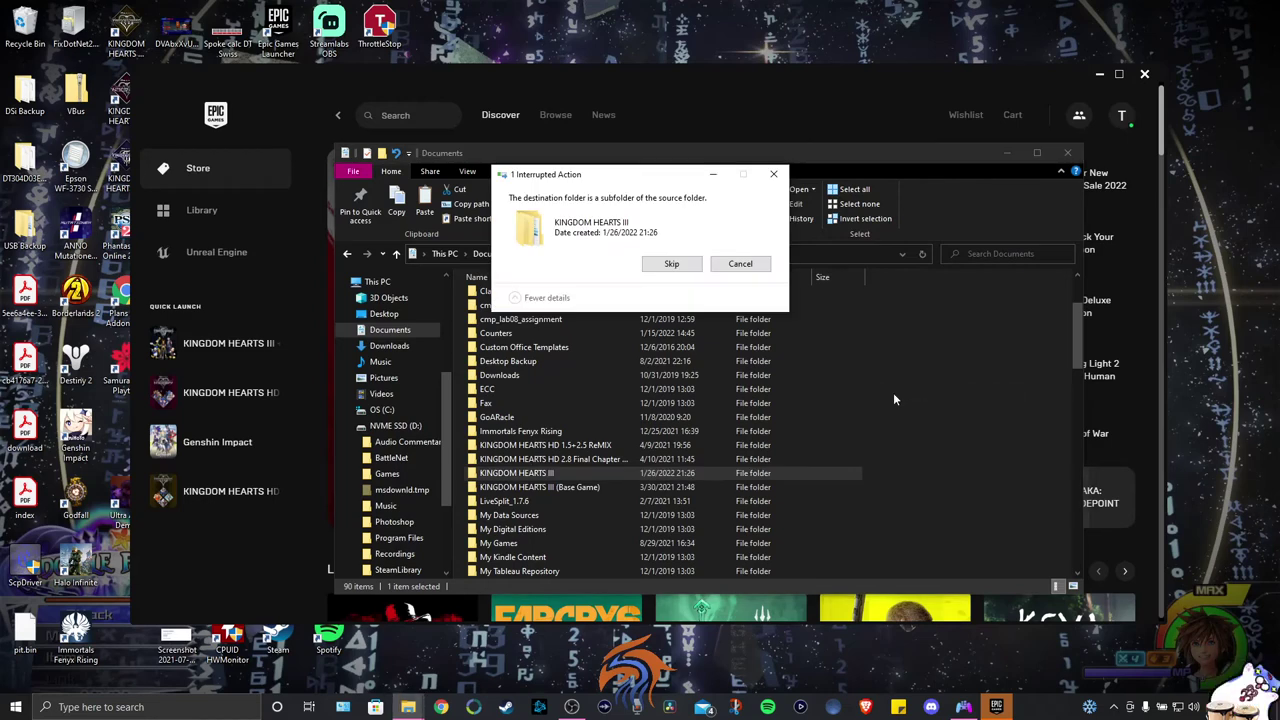
pyautogui.click(757, 267)
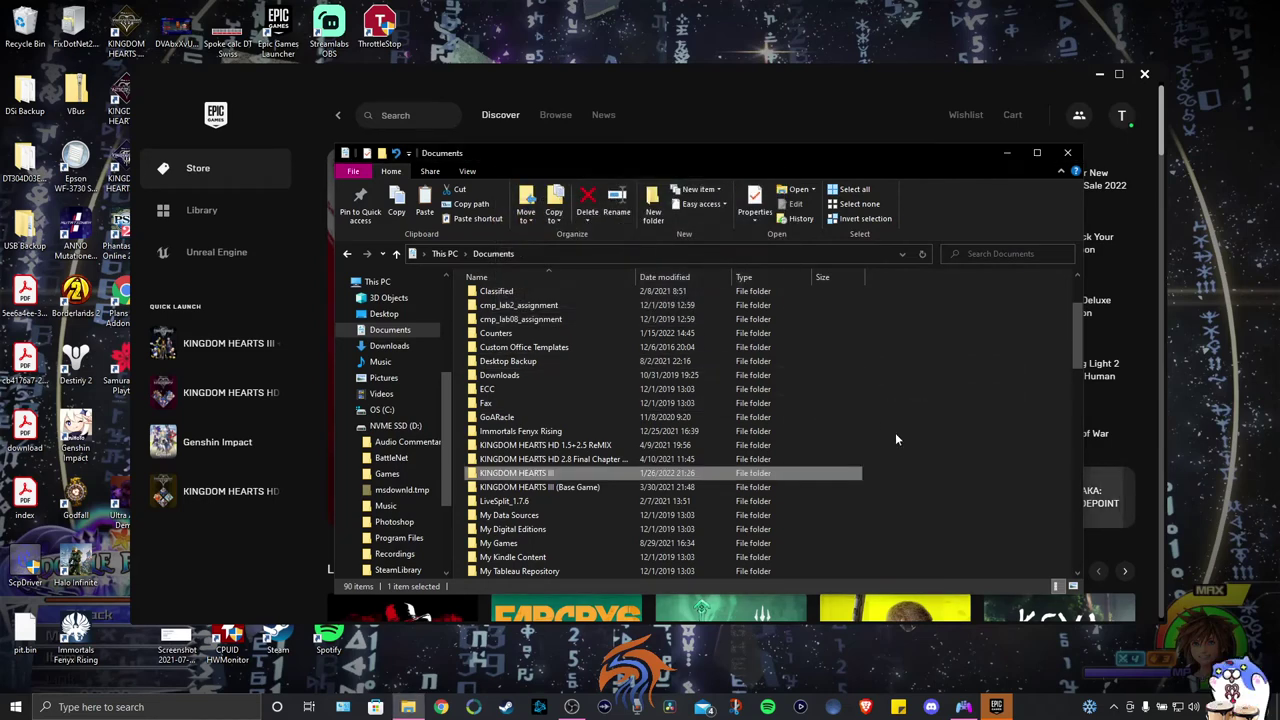
pyautogui.rightClick(922, 478)
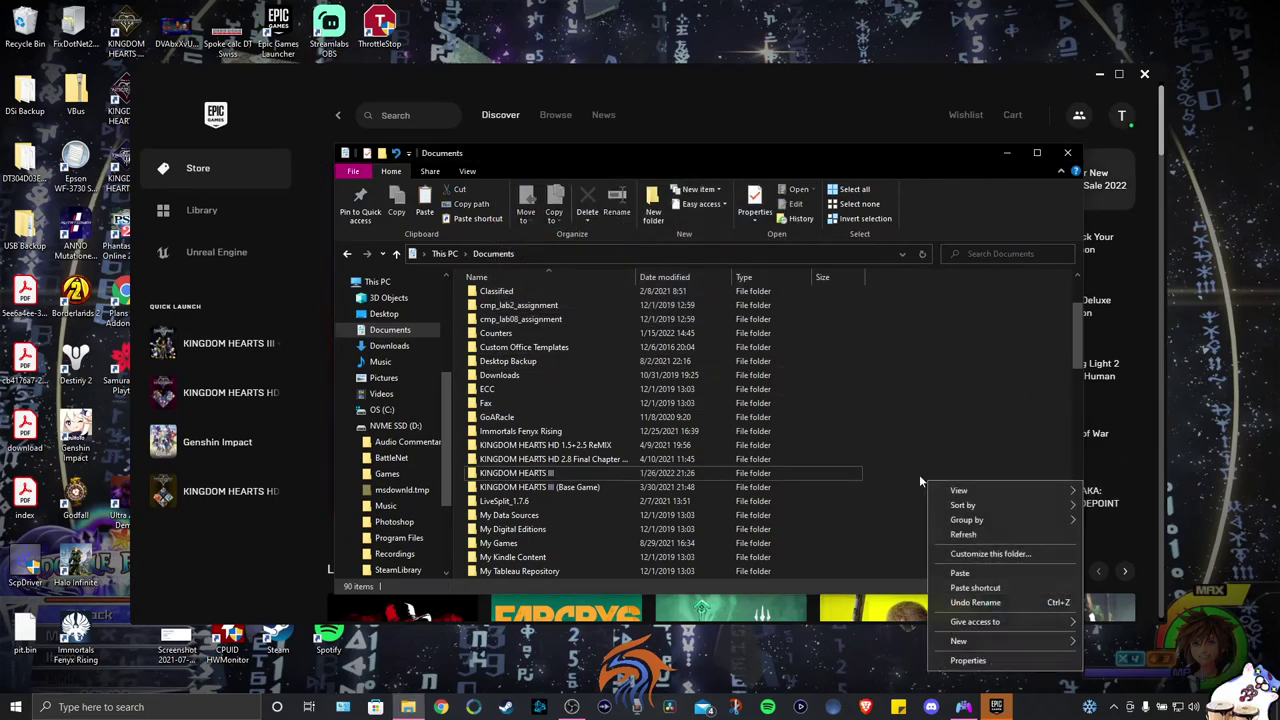
pyautogui.click(962, 573)
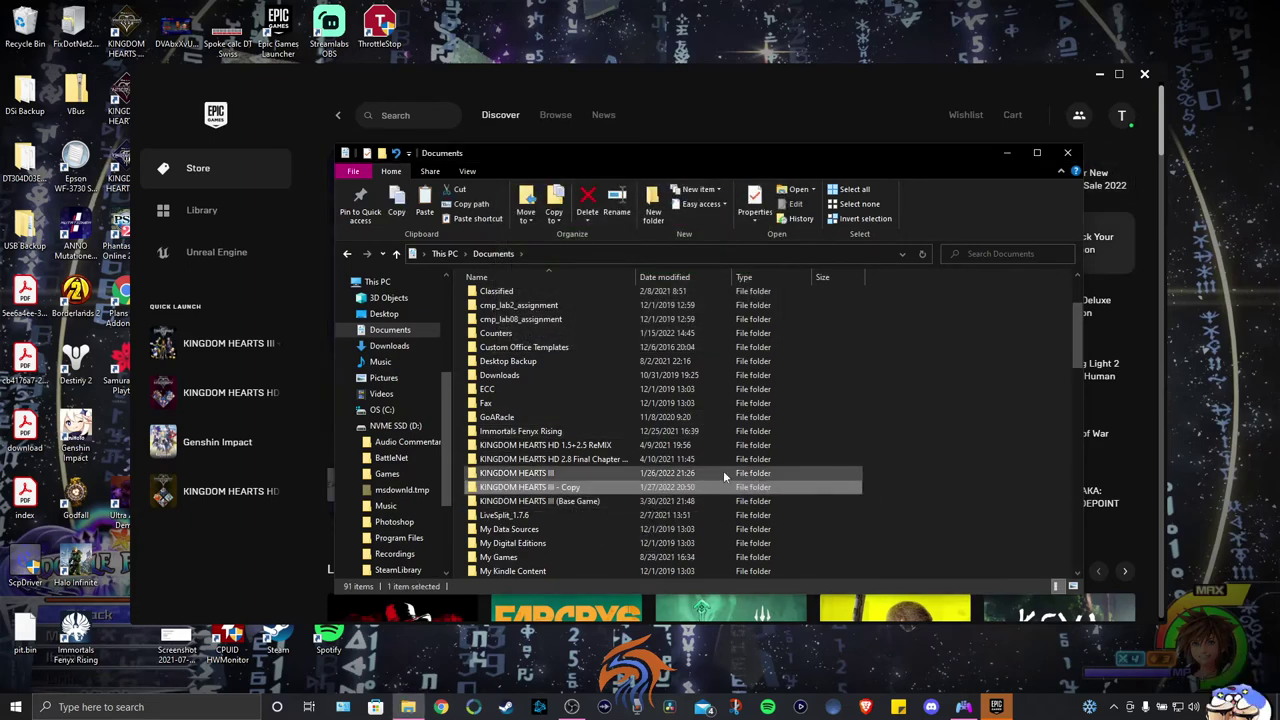
pyautogui.doubleClick(588, 488)
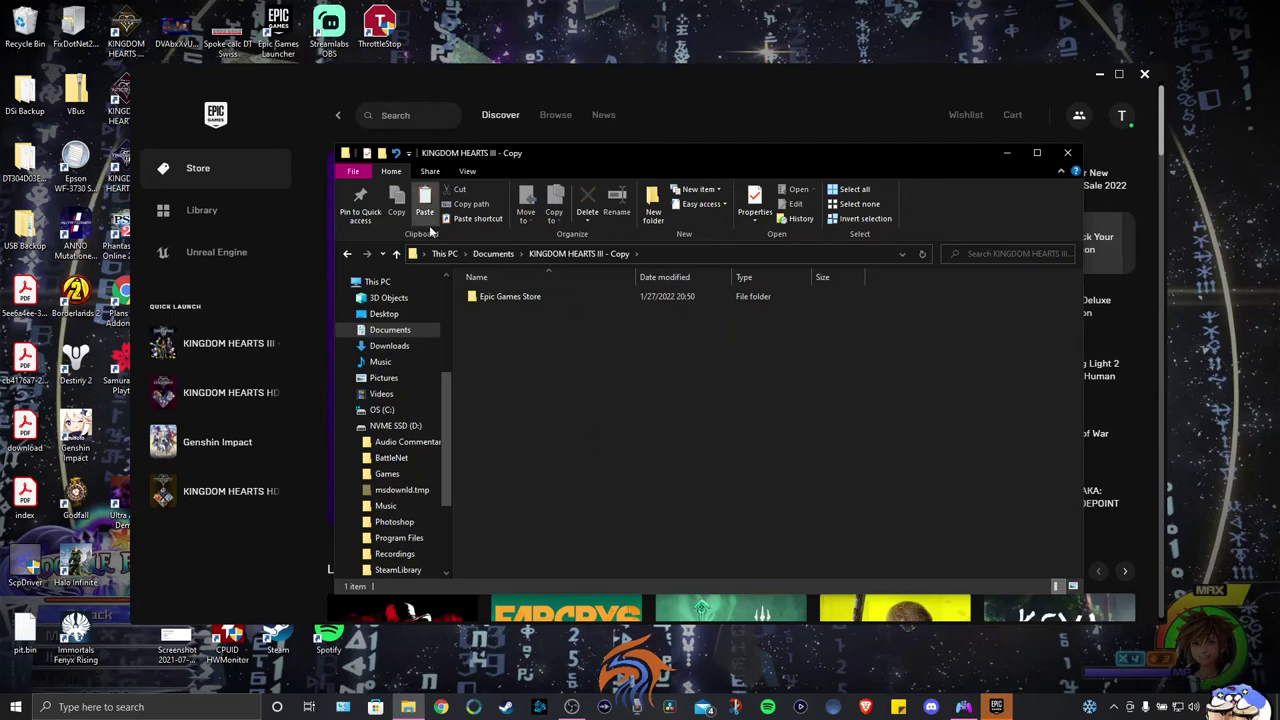
pyautogui.click(347, 253)
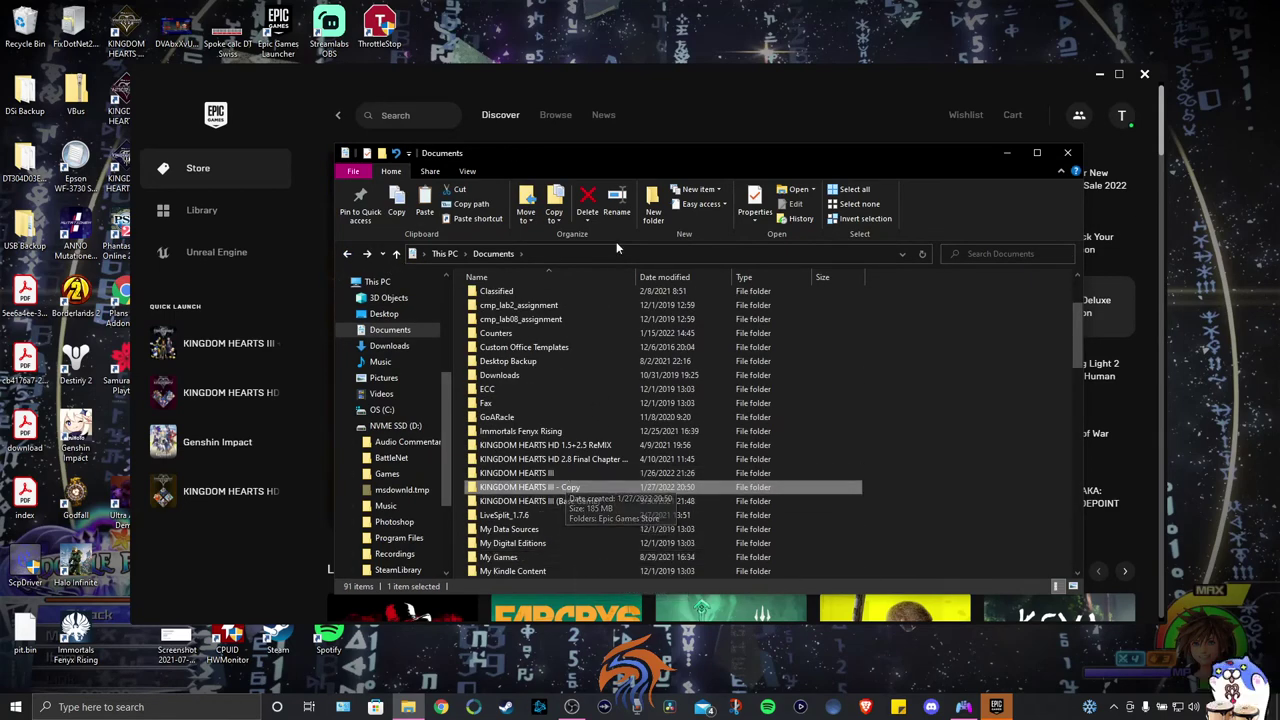
# Rename the copied folder to KINGDOM HEARTS III (TT)
pyautogui.click(616, 207)
pyautogui.press('End')
pyautogui.hotkey('ctrl', 'shift', 'Left')
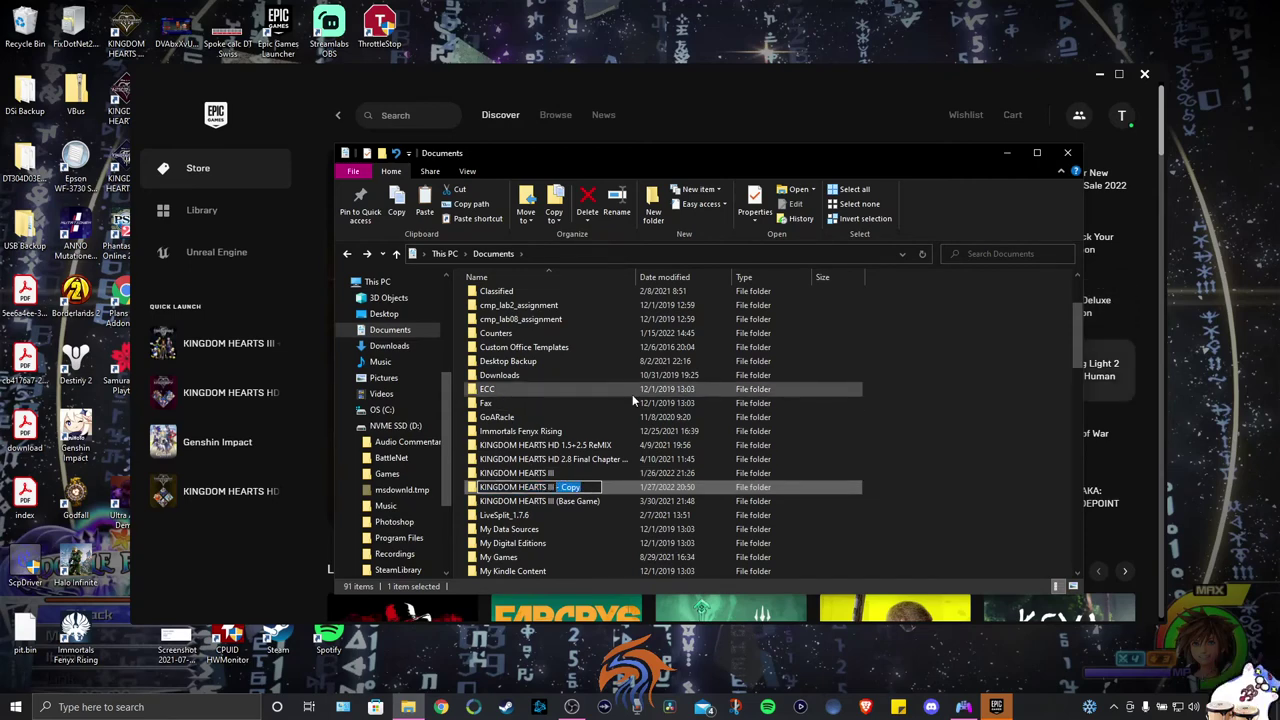
pyautogui.write('(A')
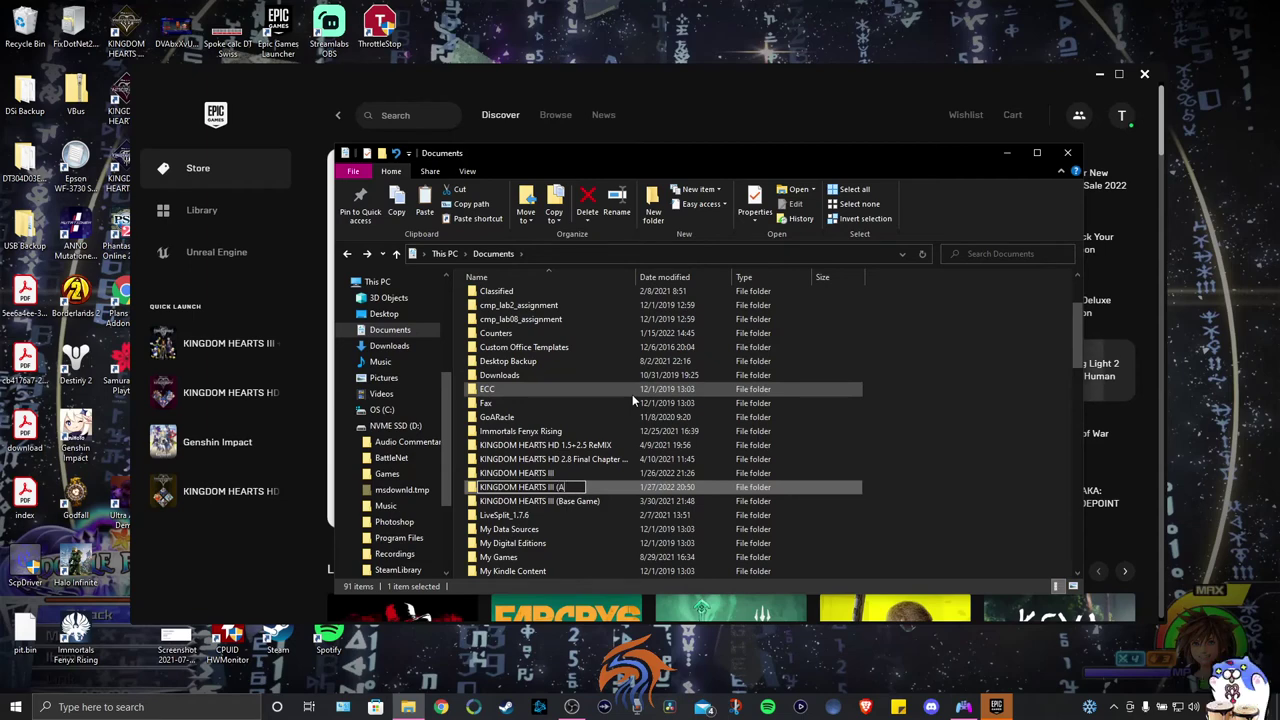
pyautogui.hotkey('shift', ';')
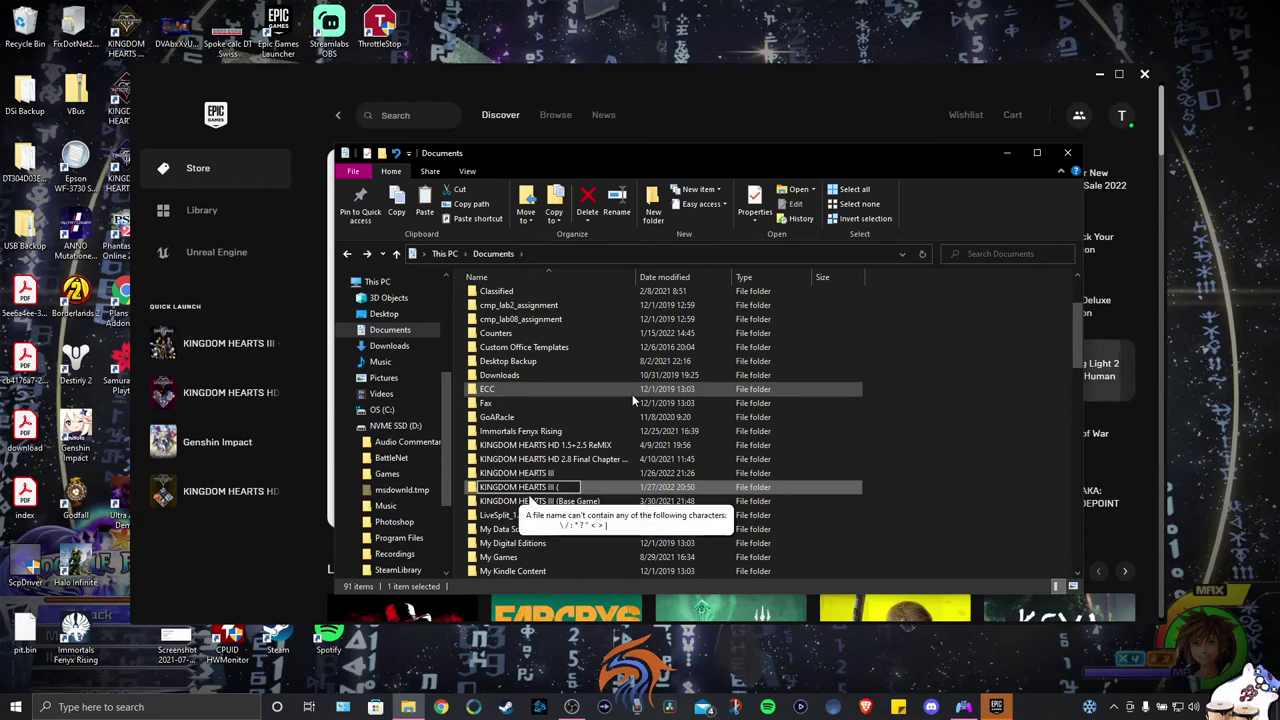
pyautogui.write('TT')
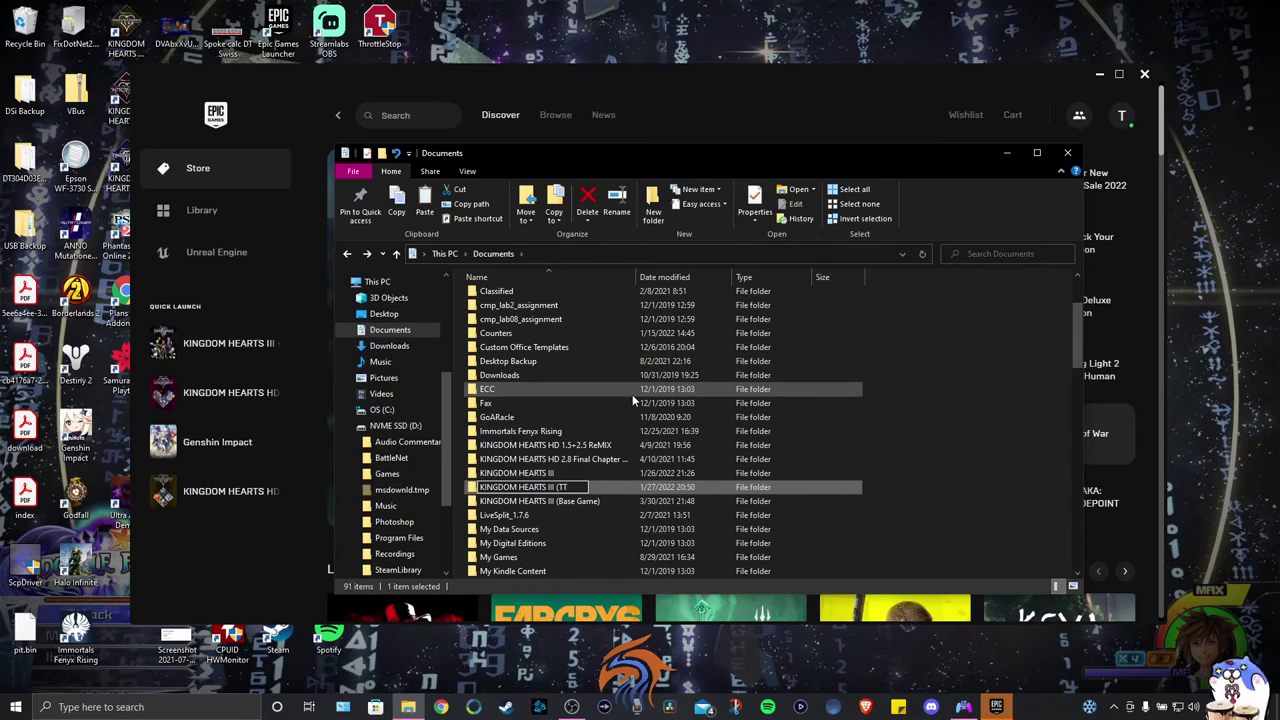
pyautogui.write(')')
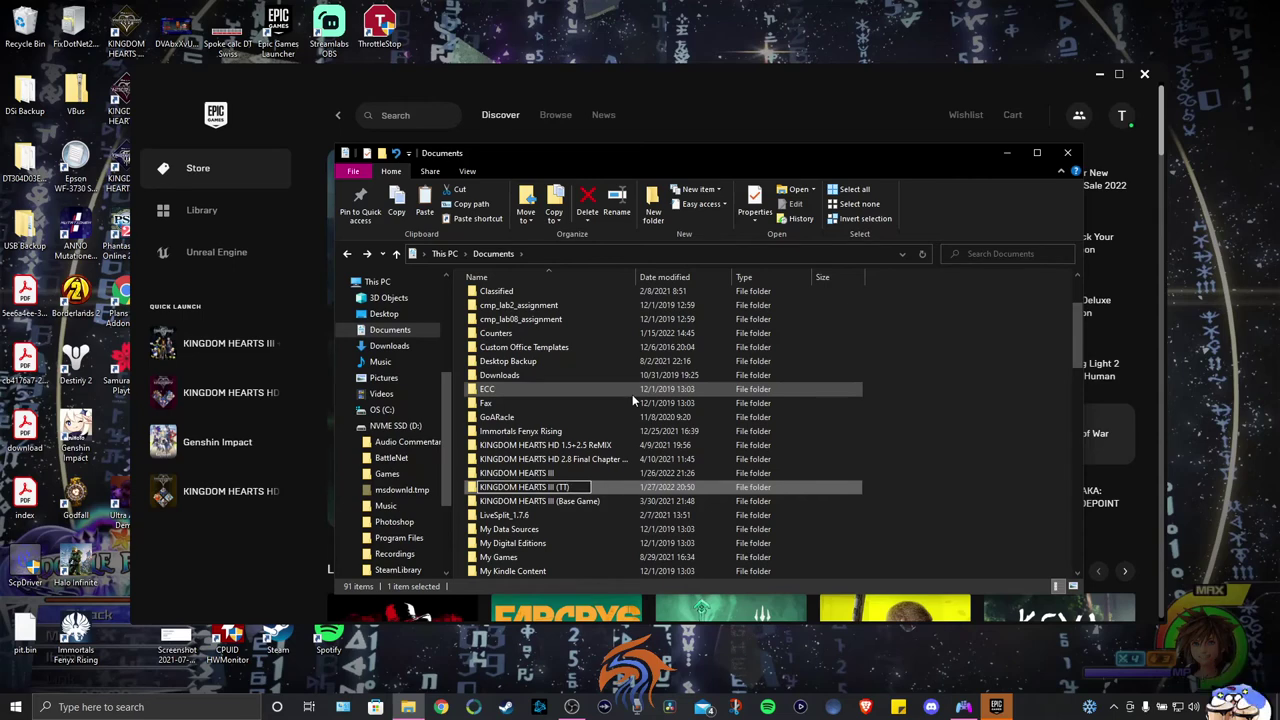
pyautogui.click(943, 508)
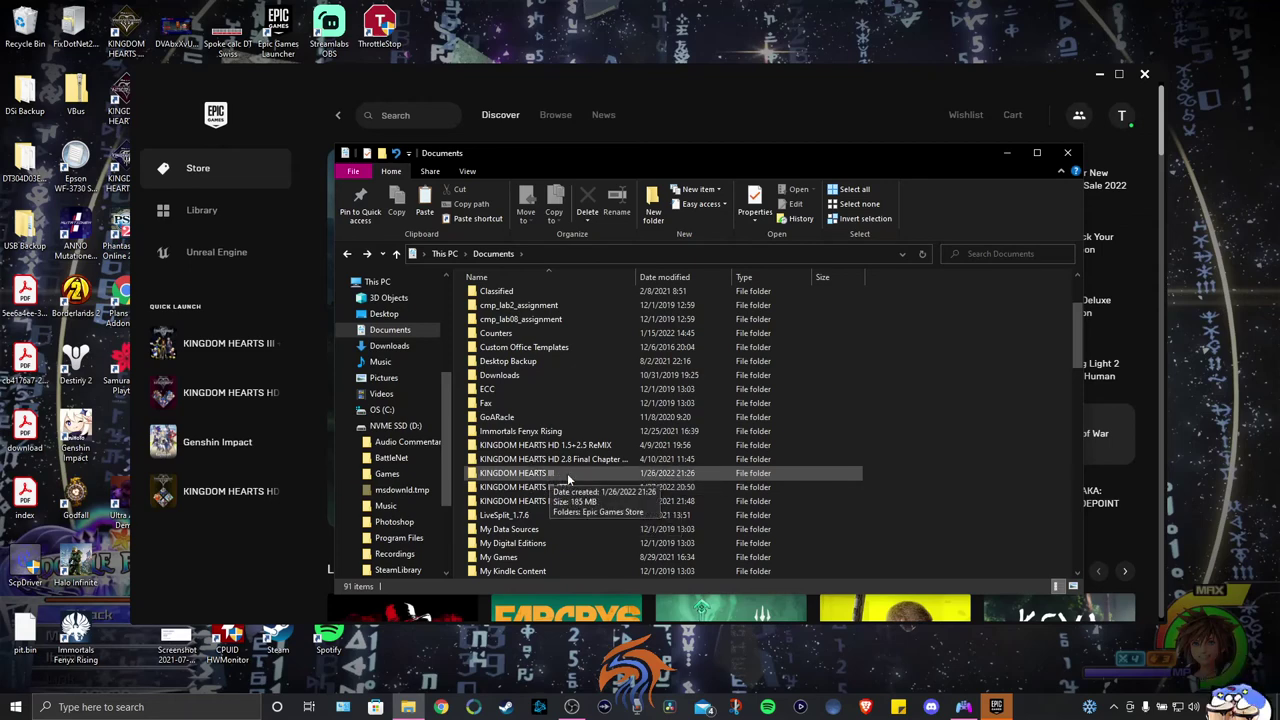
# Delete the KINGDOM HEARTS III (TT) folder from Documents
pyautogui.click(580, 487)
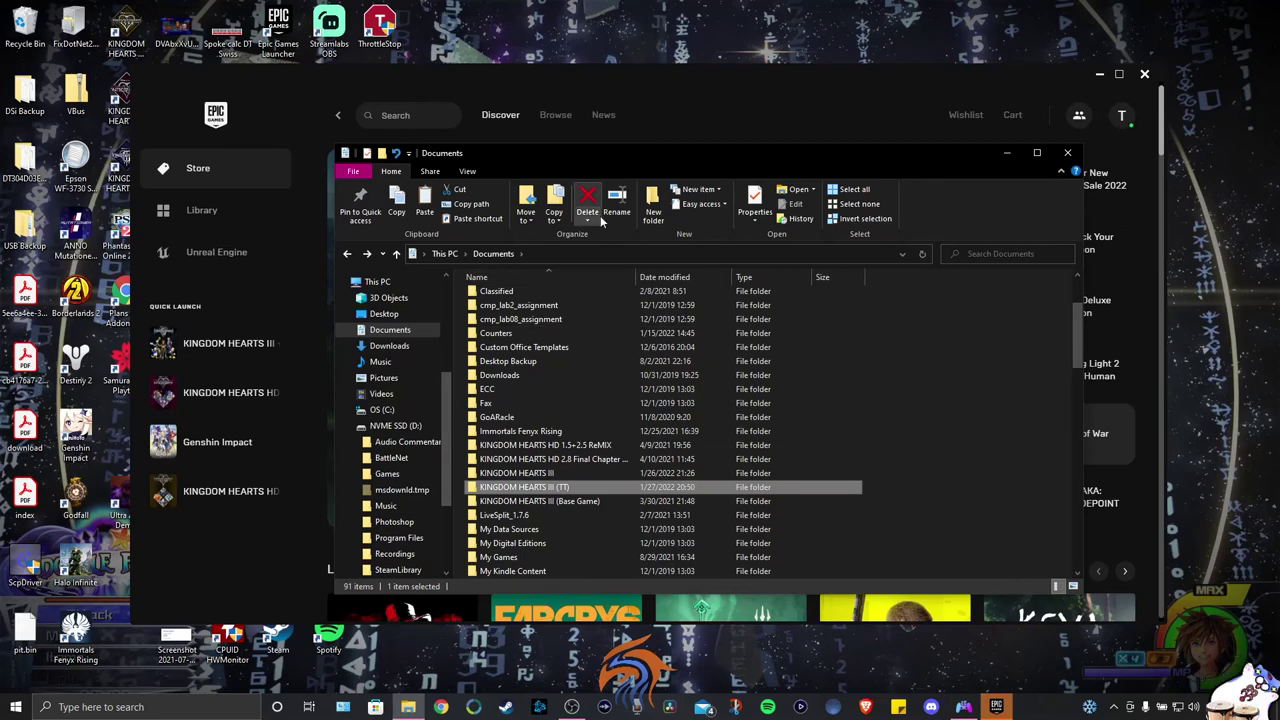
pyautogui.rightClick(573, 493)
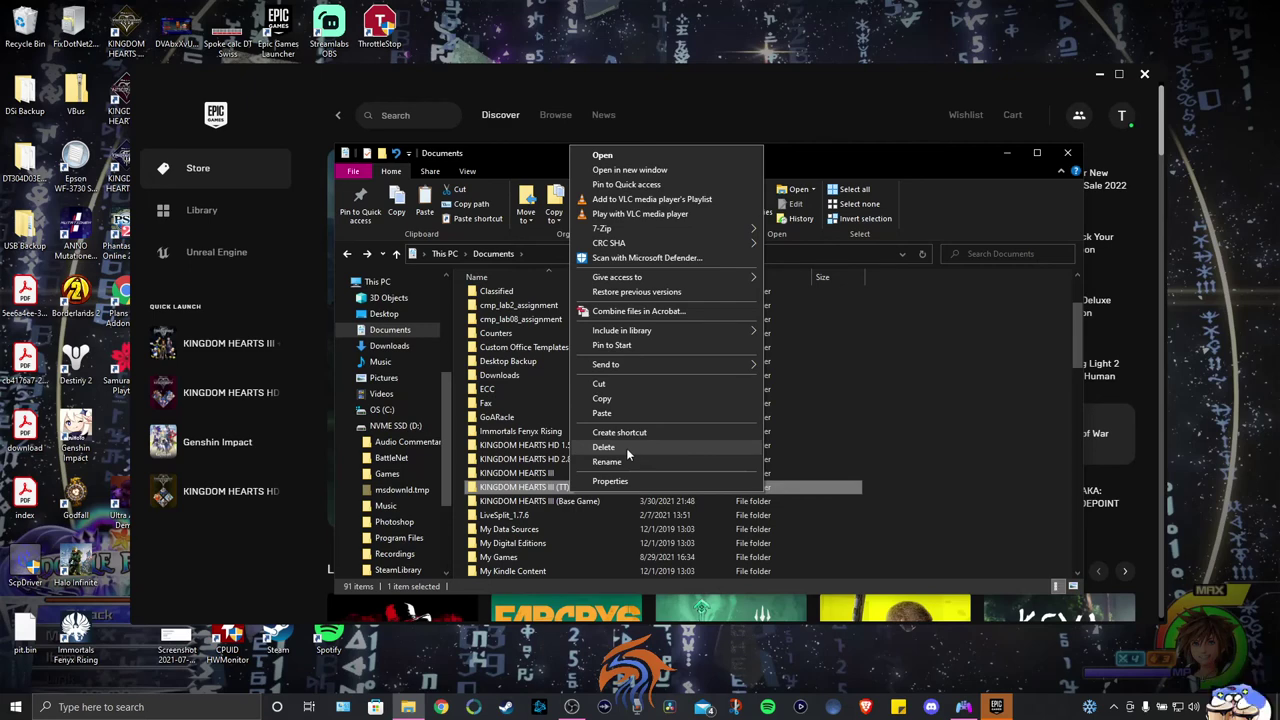
pyautogui.click(626, 448)
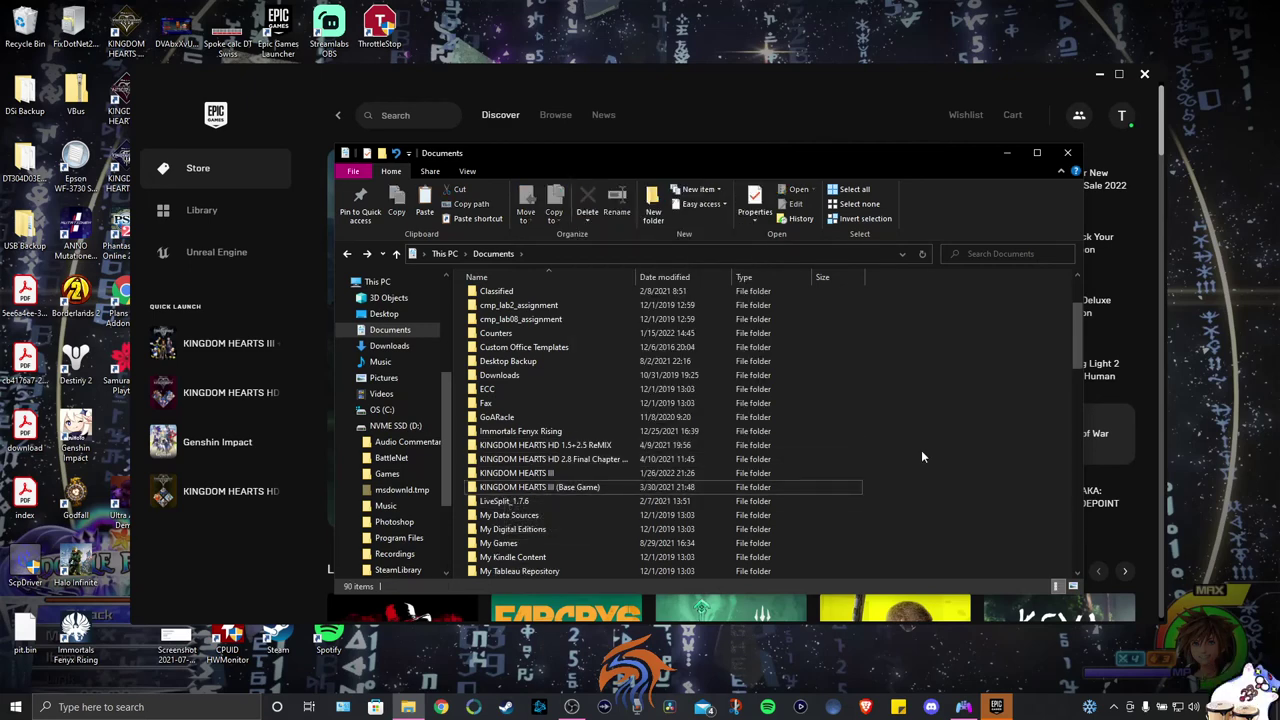